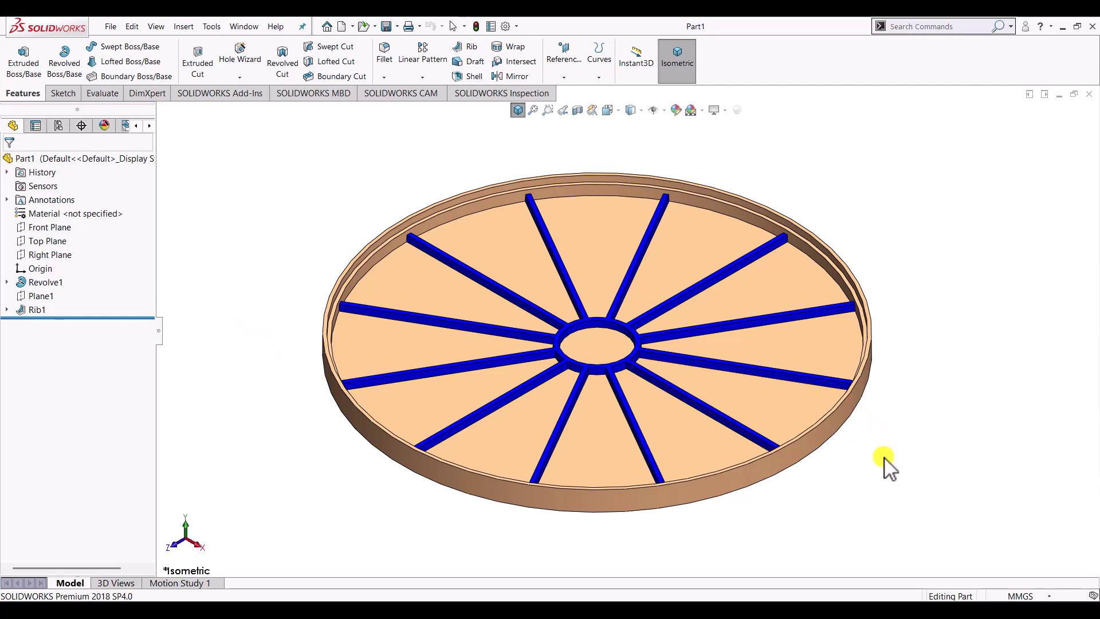
# Enable the SOLIDWORKS Simulation add-in from Add-Ins and show the Simulation tools.
pyautogui.moveTo(886, 466); pyautogui.dragTo(858, 462, button='middle')
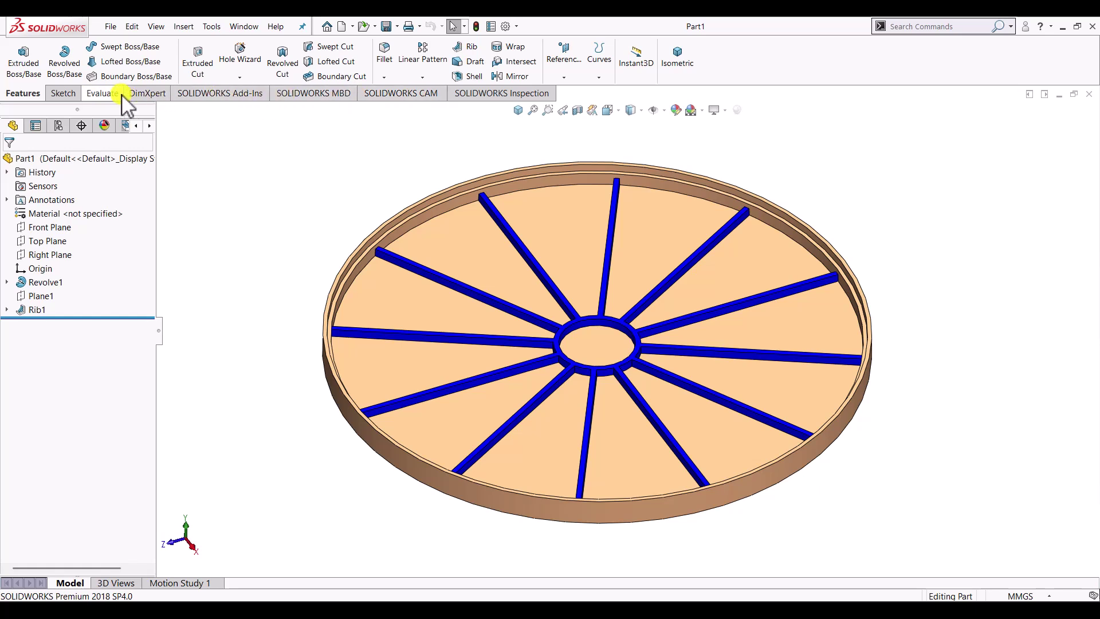
pyautogui.click(219, 97)
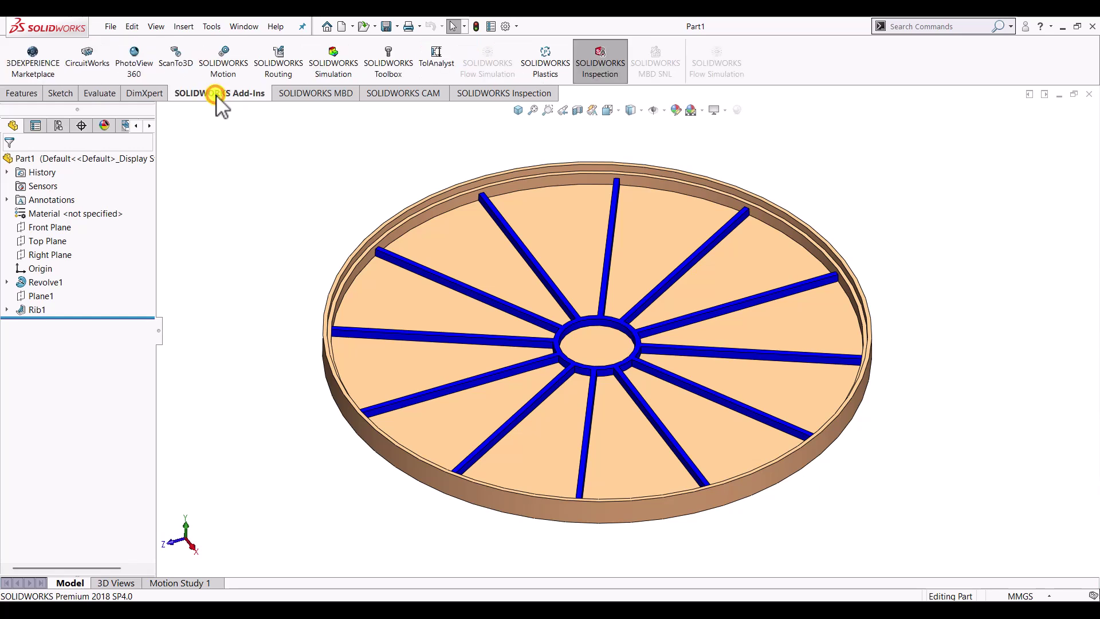
pyautogui.click(330, 67)
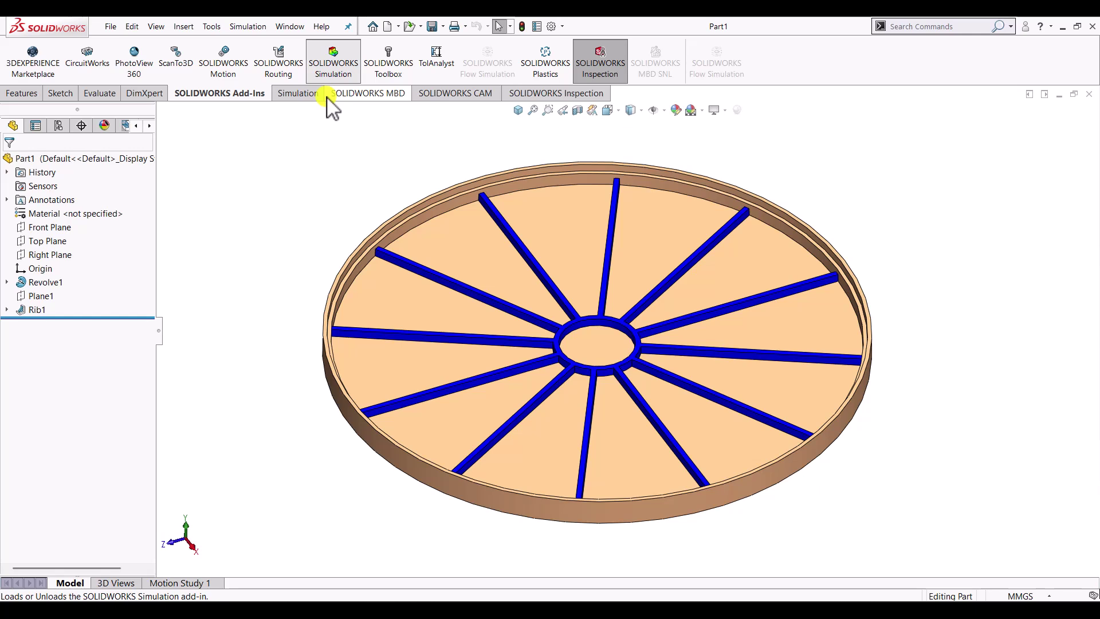
pyautogui.click(298, 96)
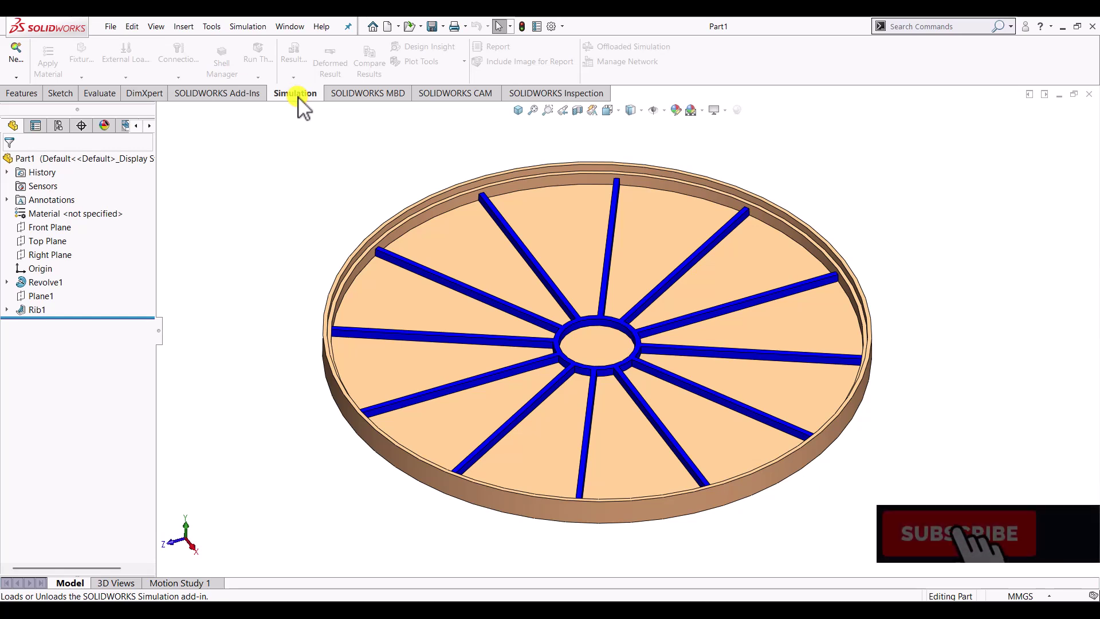
# Create a new Static study, keeping the default name Static 1.
pyautogui.click(14, 59)
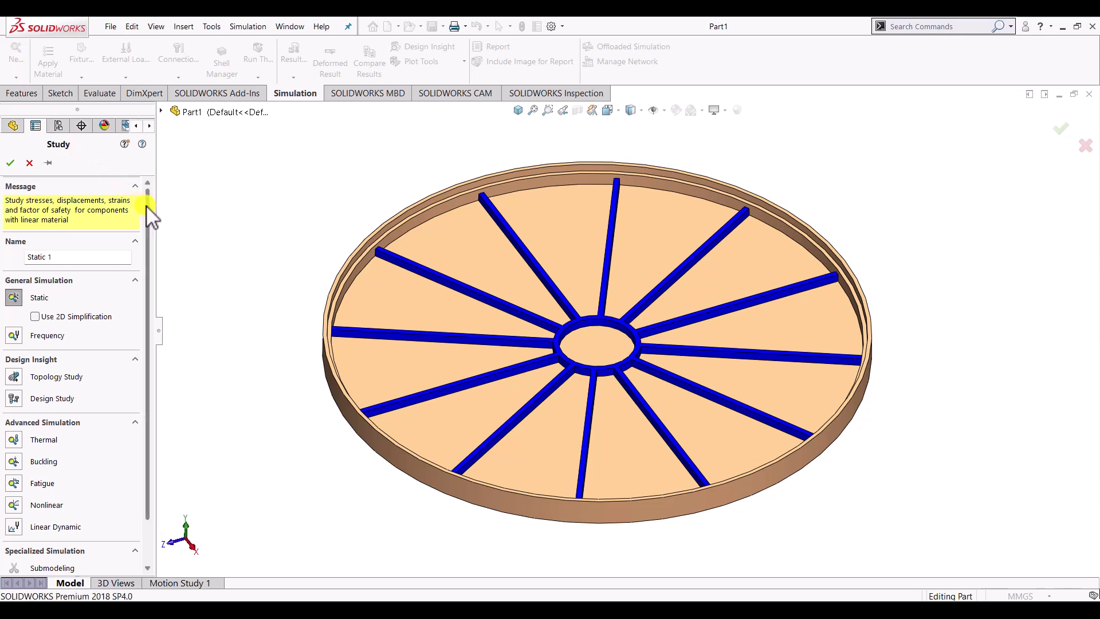
pyautogui.moveTo(147, 204)
pyautogui.mouseDown()
pyautogui.moveTo(148, 252)
pyautogui.moveTo(147, 208)
pyautogui.mouseUp()
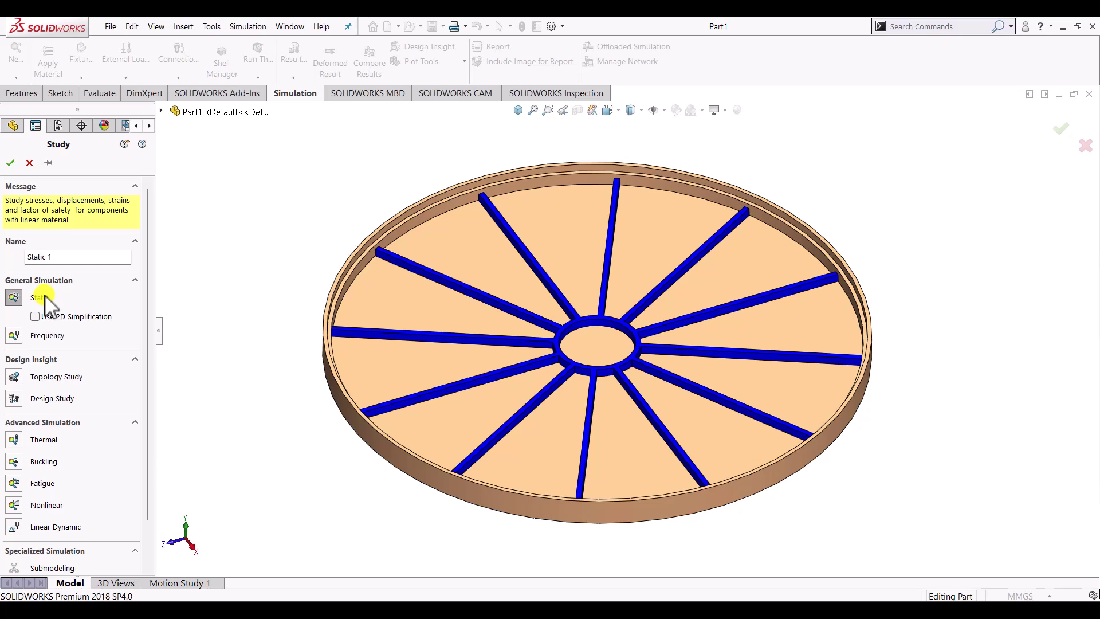
pyautogui.moveTo(54, 257); pyautogui.dragTo(19, 259)
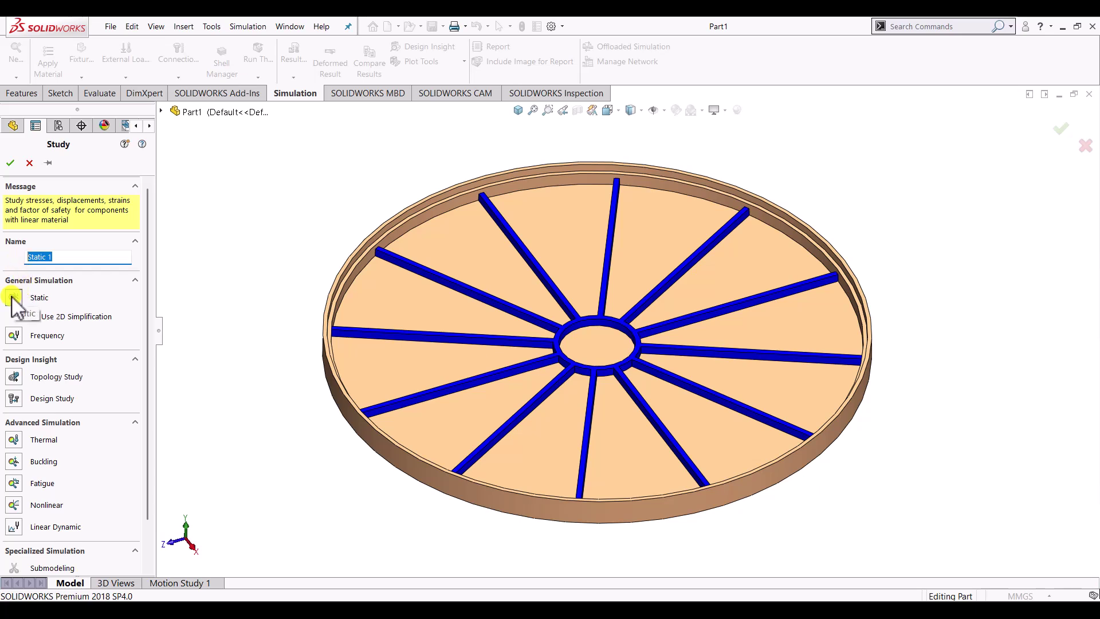
pyautogui.click(11, 164)
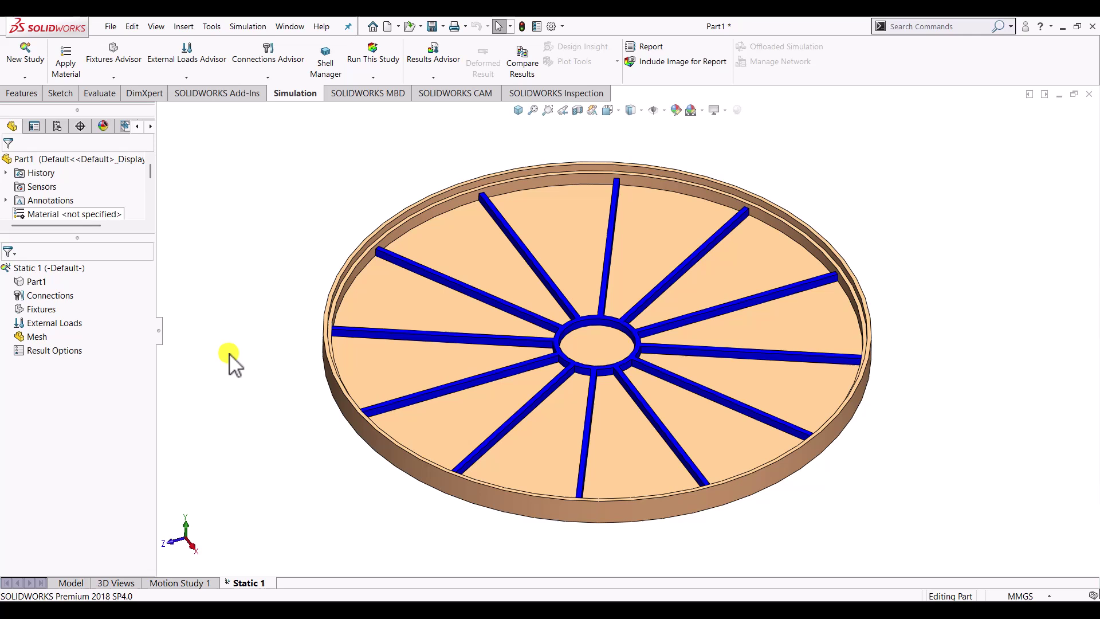
# Apply the Plastics material PE High Density to Part1 via Apply/Edit Material.
pyautogui.click(35, 283)
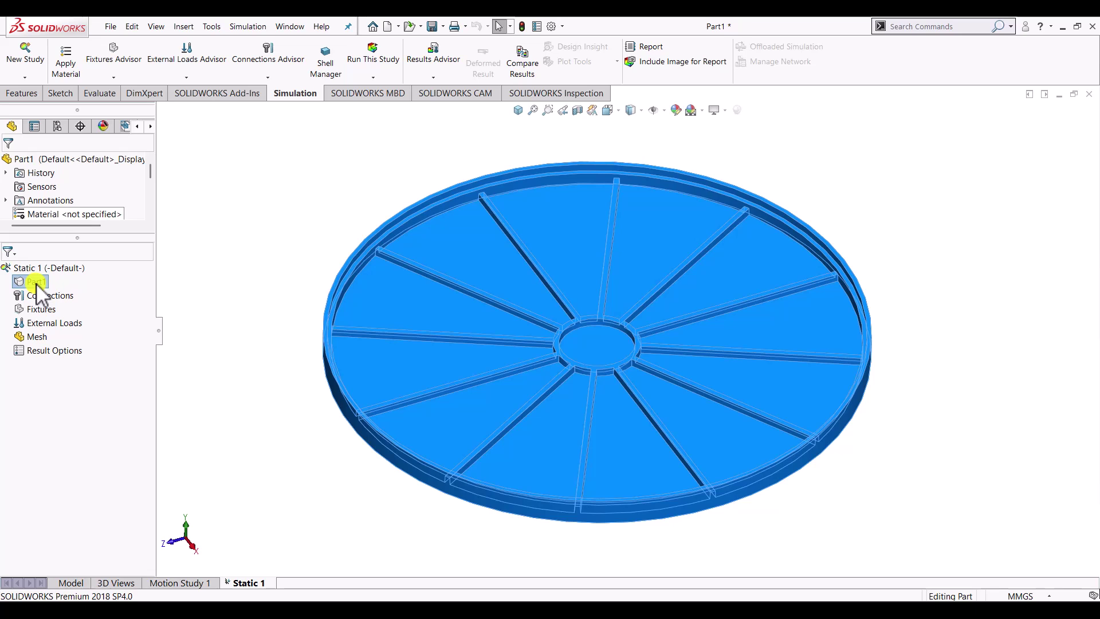
pyautogui.rightClick(37, 284)
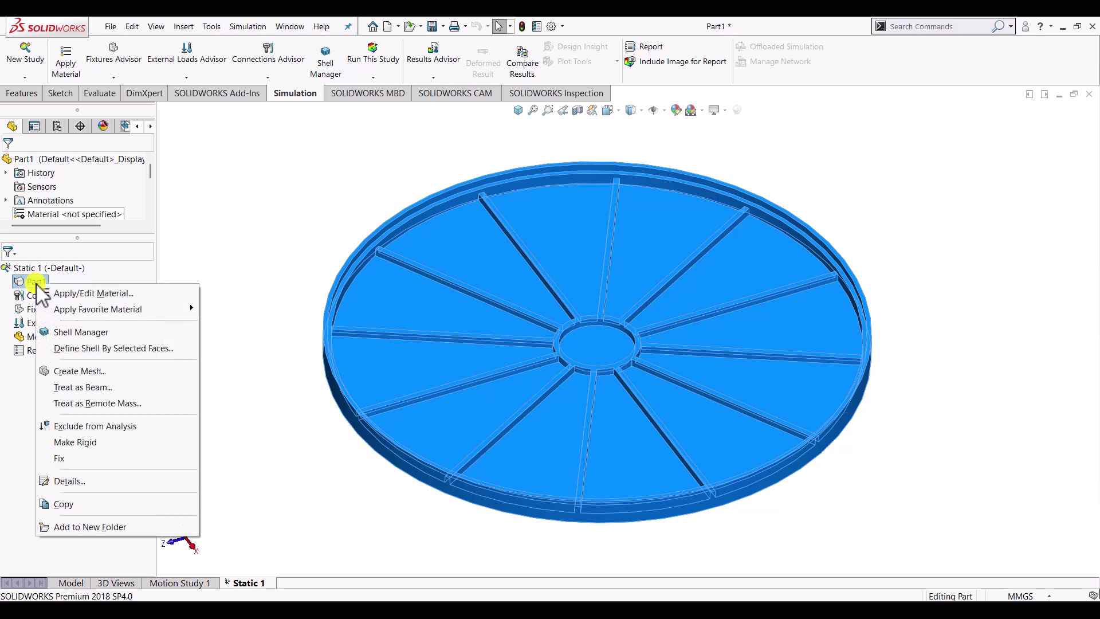
pyautogui.click(90, 293)
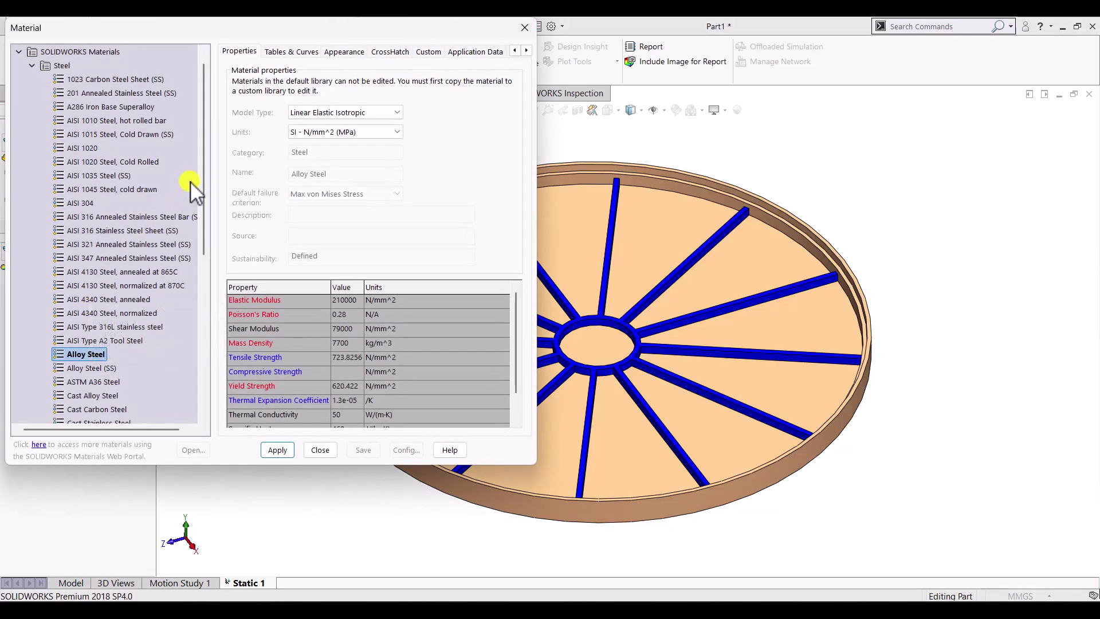
pyautogui.moveTo(202, 169); pyautogui.dragTo(205, 351)
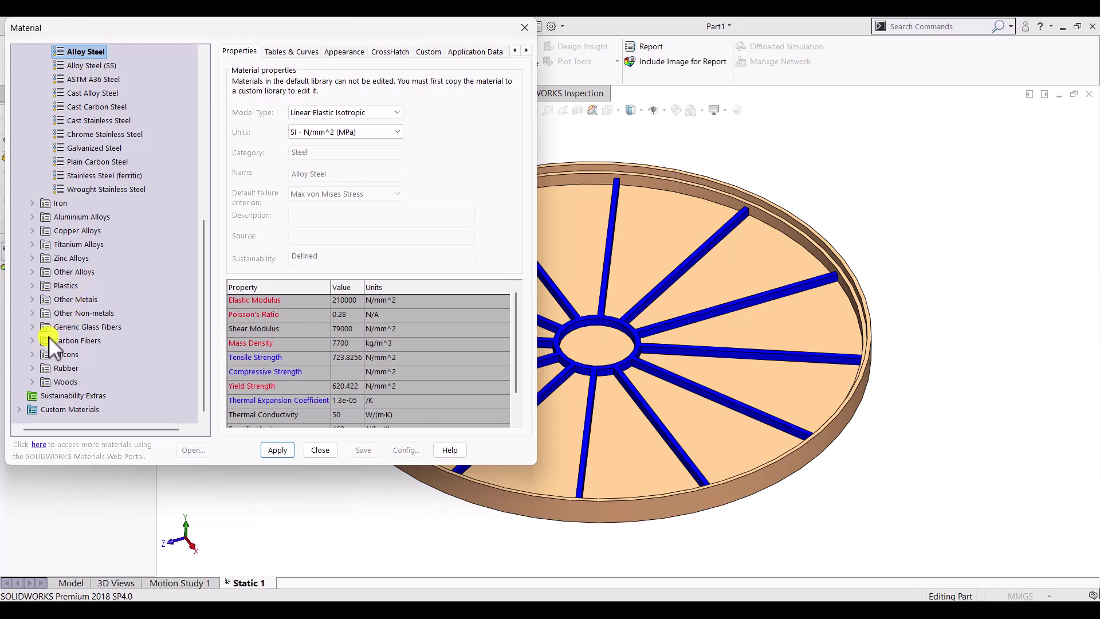
pyautogui.click(32, 285)
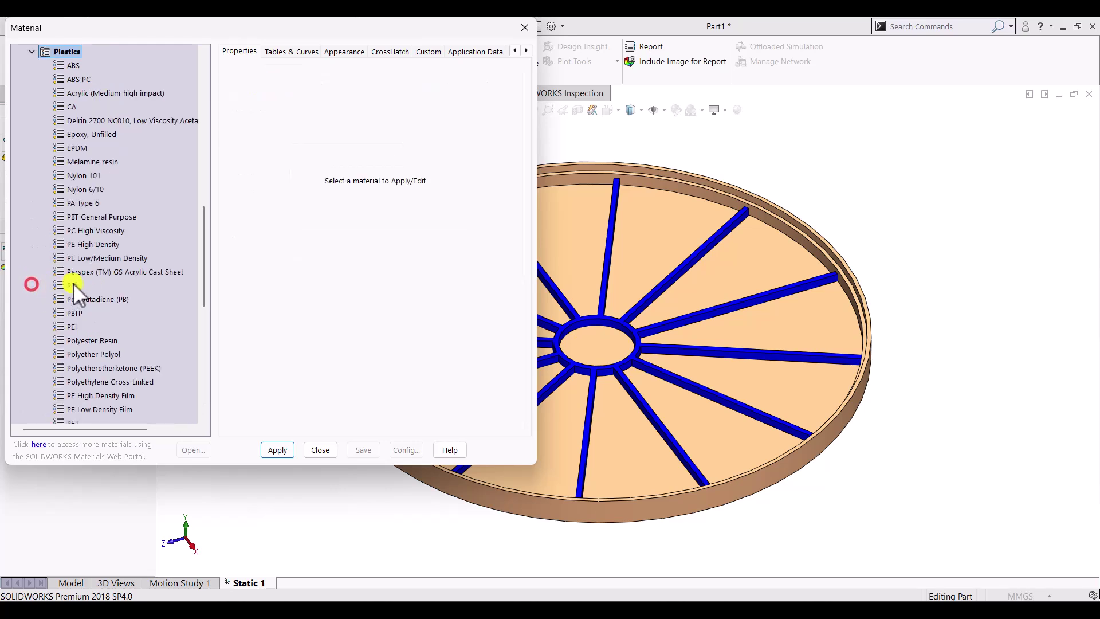
pyautogui.click(98, 243)
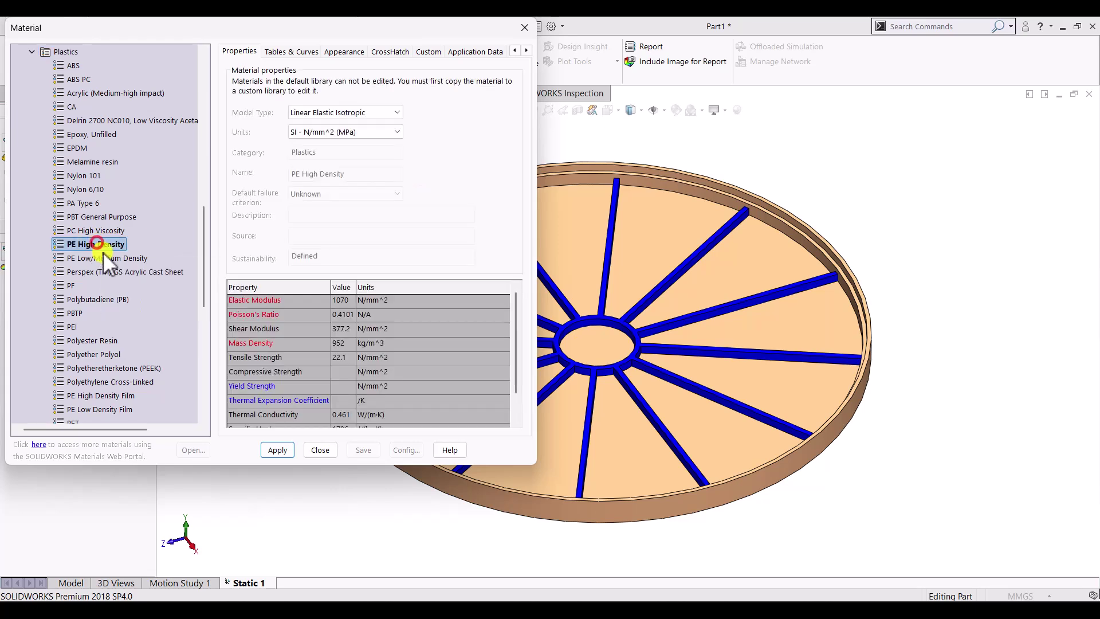
pyautogui.click(282, 448)
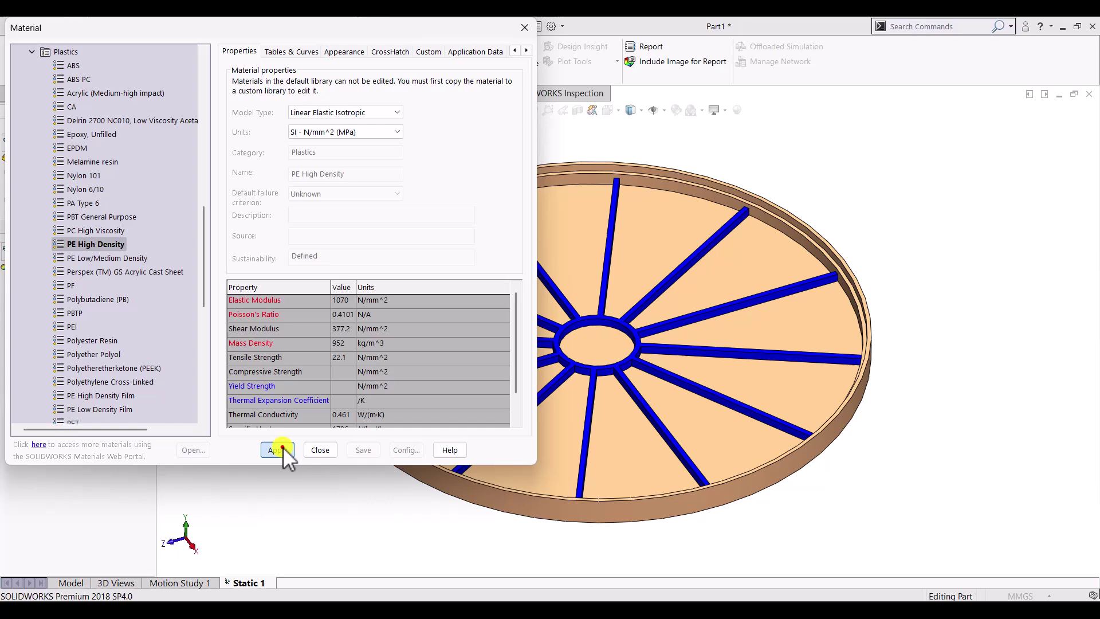
pyautogui.click(319, 449)
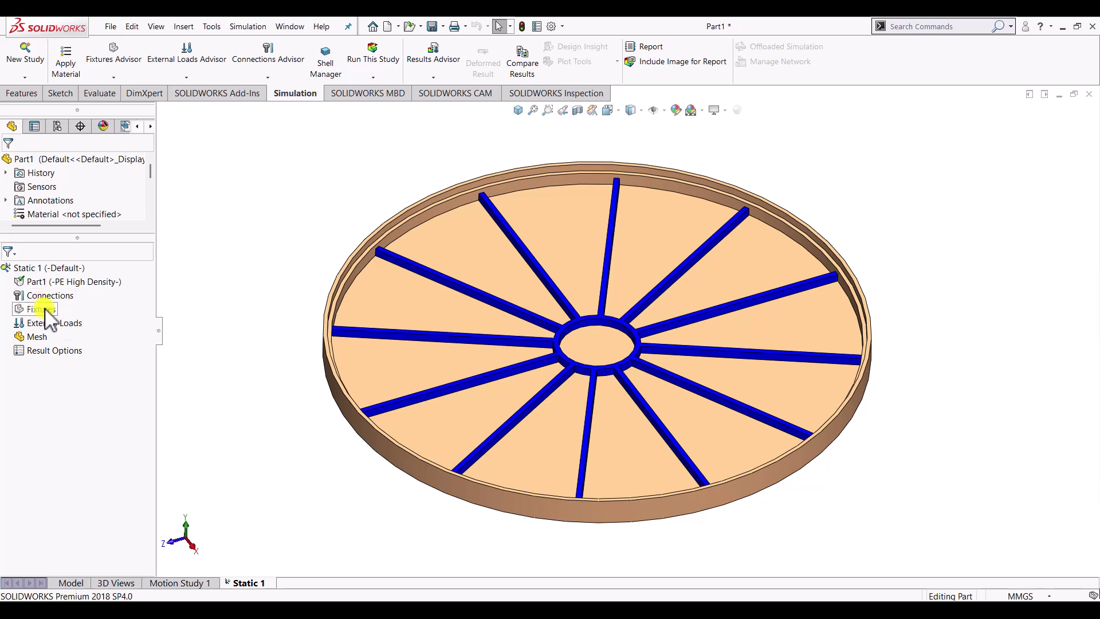
# Pick the inner top face of the tray's rim.
pyautogui.scroll(-4, 310, 307)
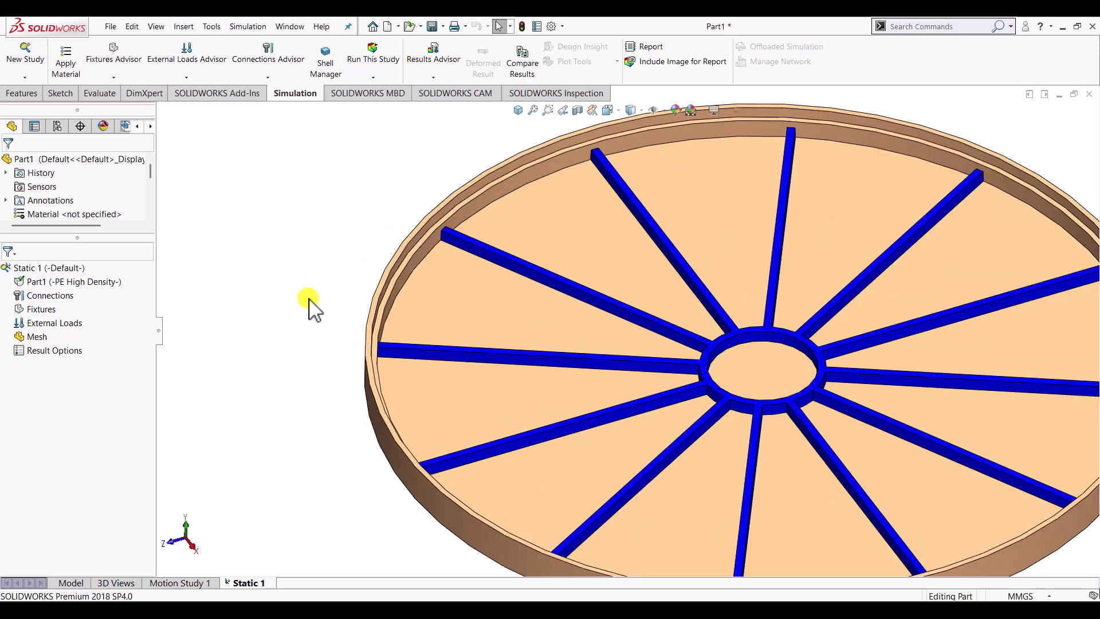
pyautogui.scroll(-5, 309, 307)
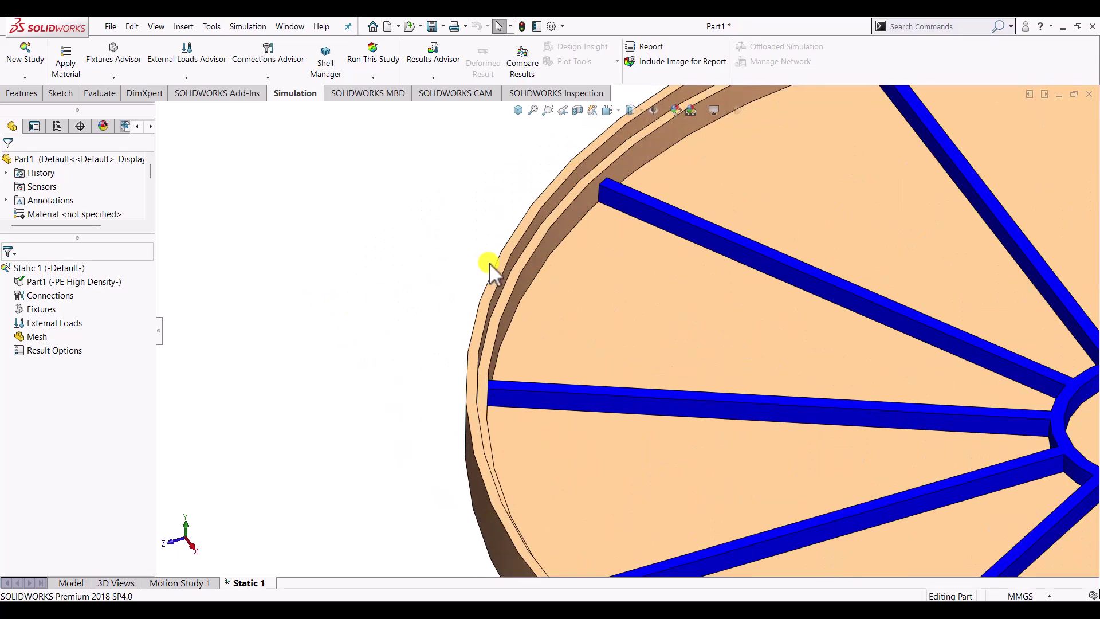
pyautogui.click(498, 270)
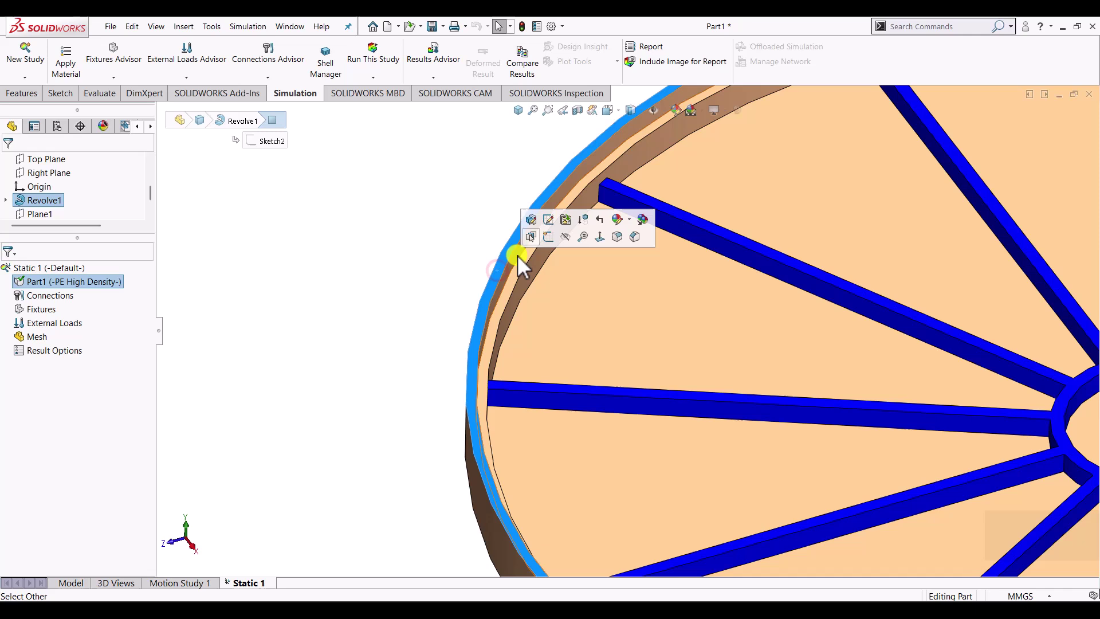
pyautogui.click(515, 273)
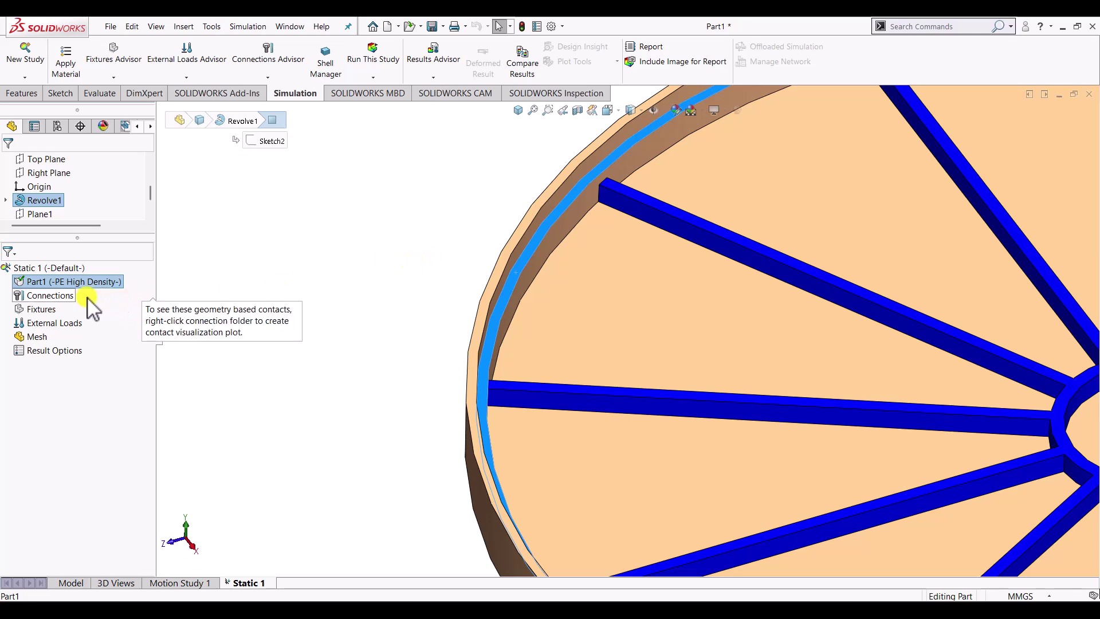
# Fix three rim faces as Fixed Geometry (Fixed-1) and return to isometric view.
pyautogui.rightClick(50, 317)
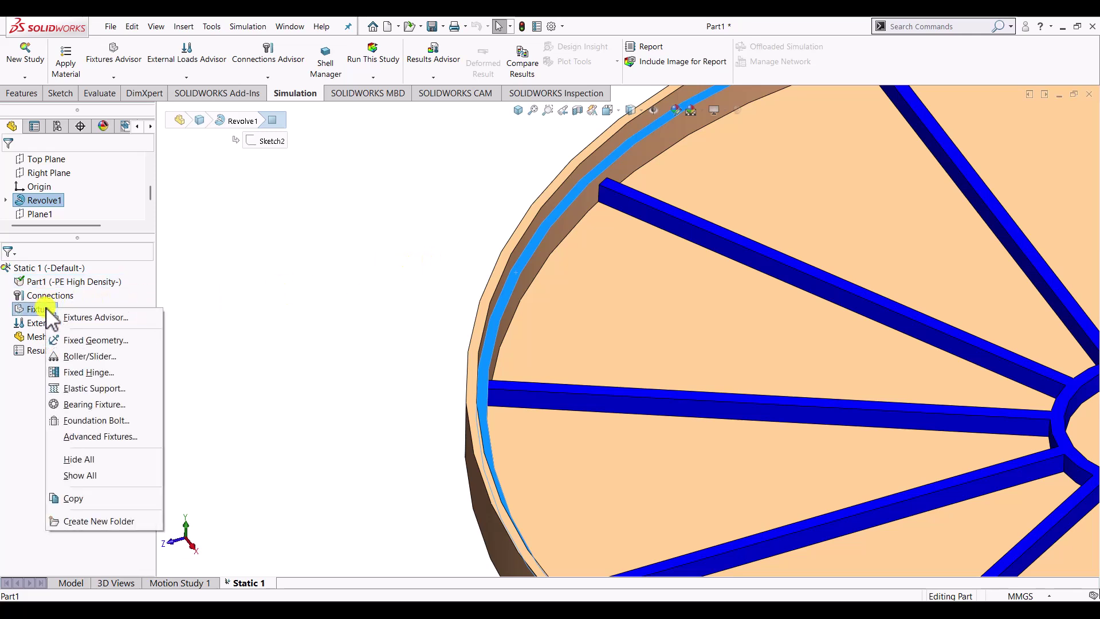
pyautogui.click(96, 339)
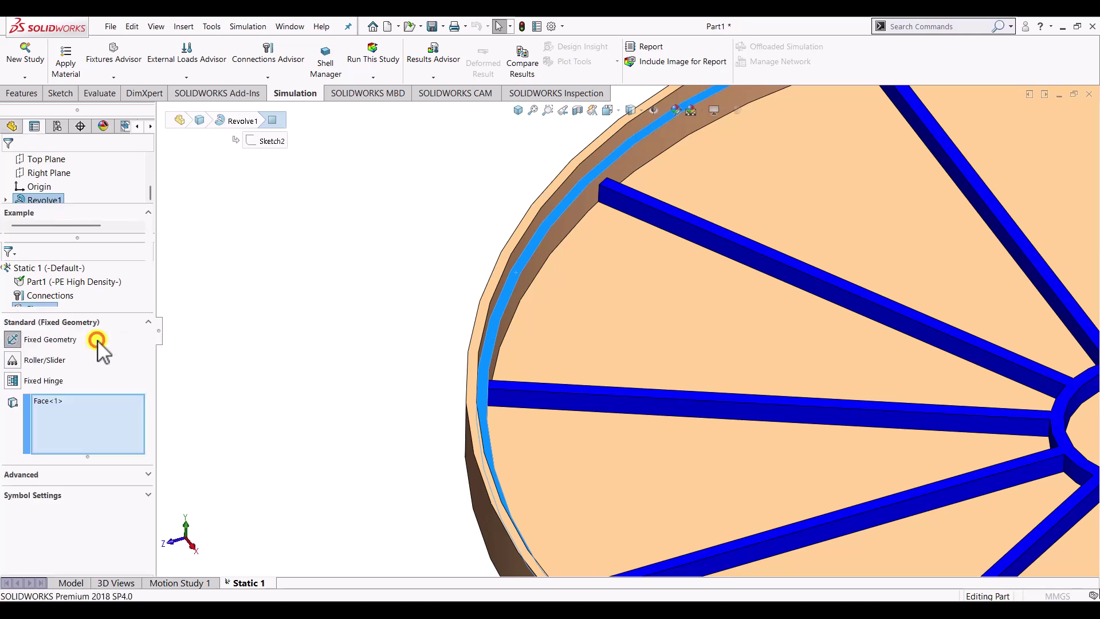
pyautogui.click(553, 201)
pyautogui.click(550, 188)
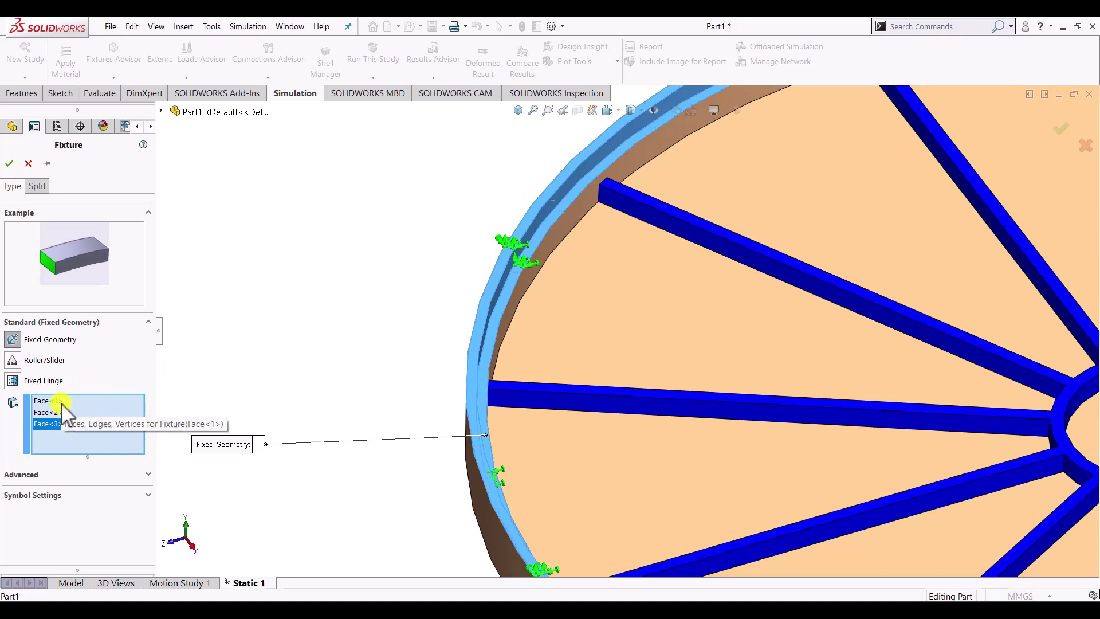
pyautogui.click(63, 424)
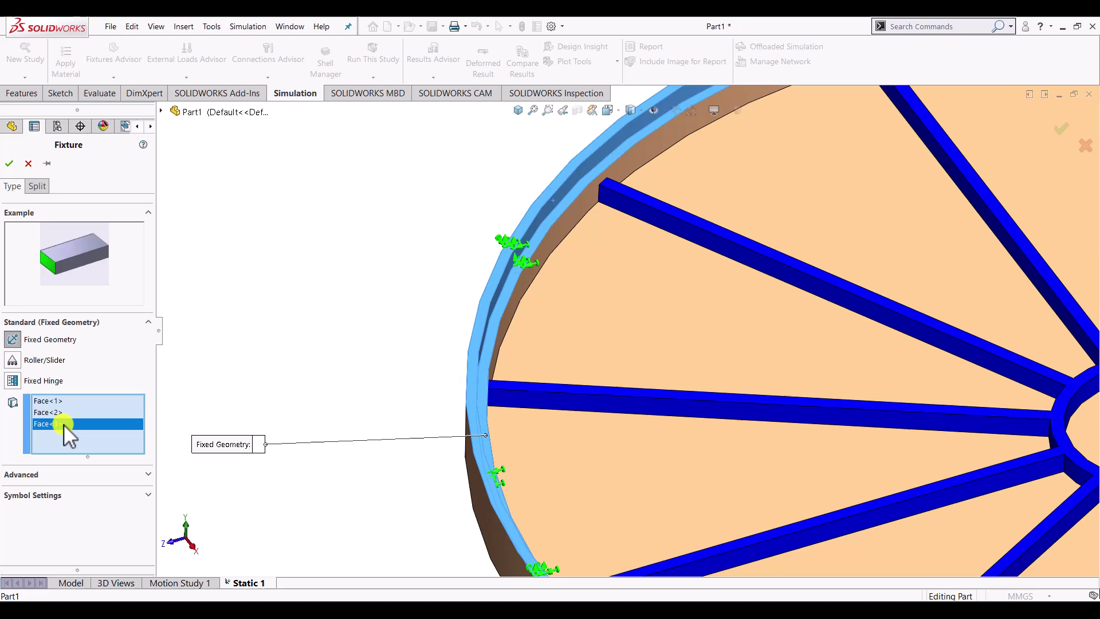
pyautogui.click(10, 165)
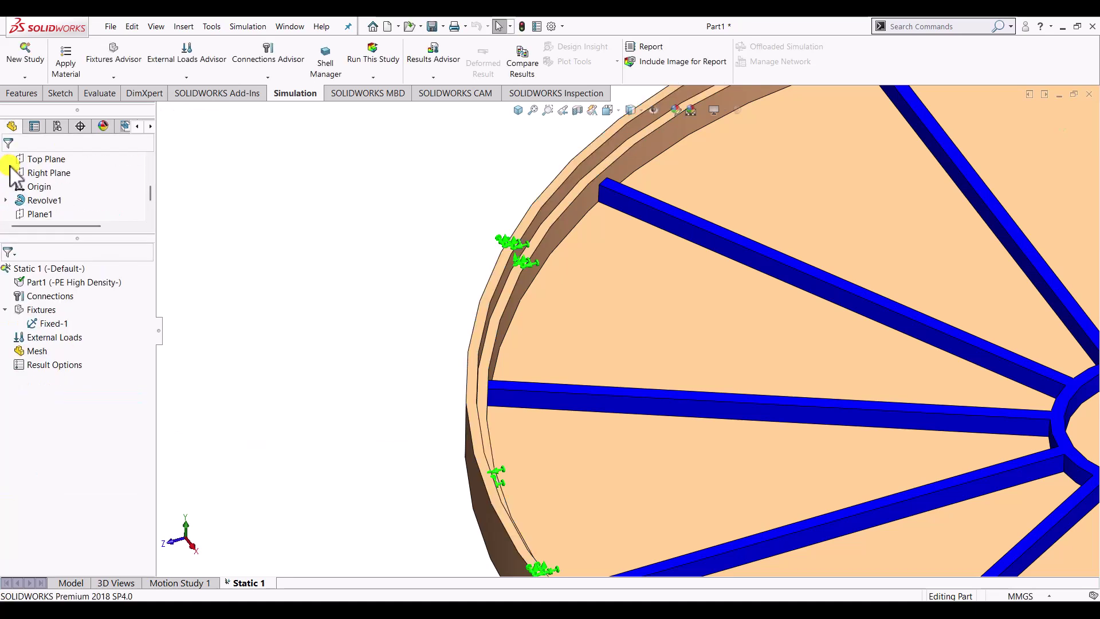
pyautogui.click(42, 338)
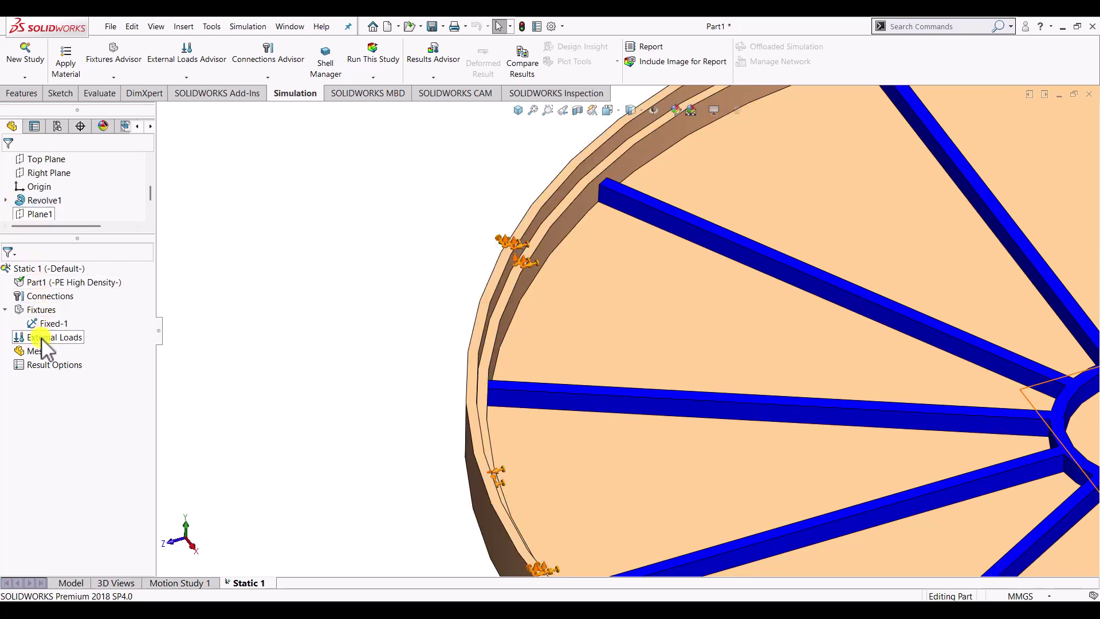
pyautogui.click(518, 109)
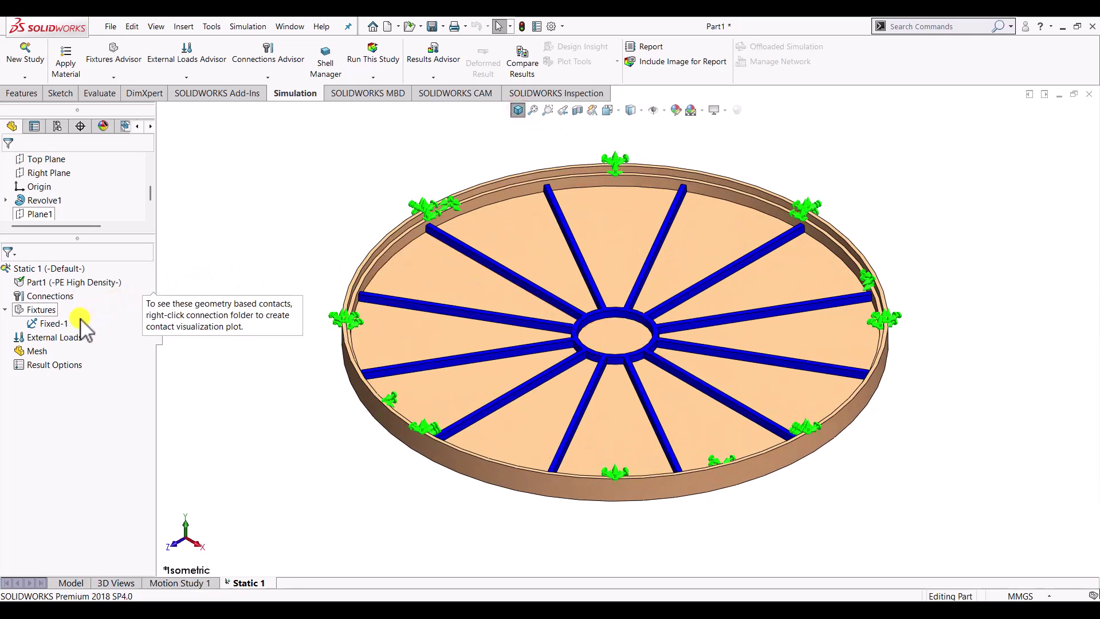
# Add Force-1, a 20 N force normal to the disc's bottom face.
pyautogui.rightClick(80, 336)
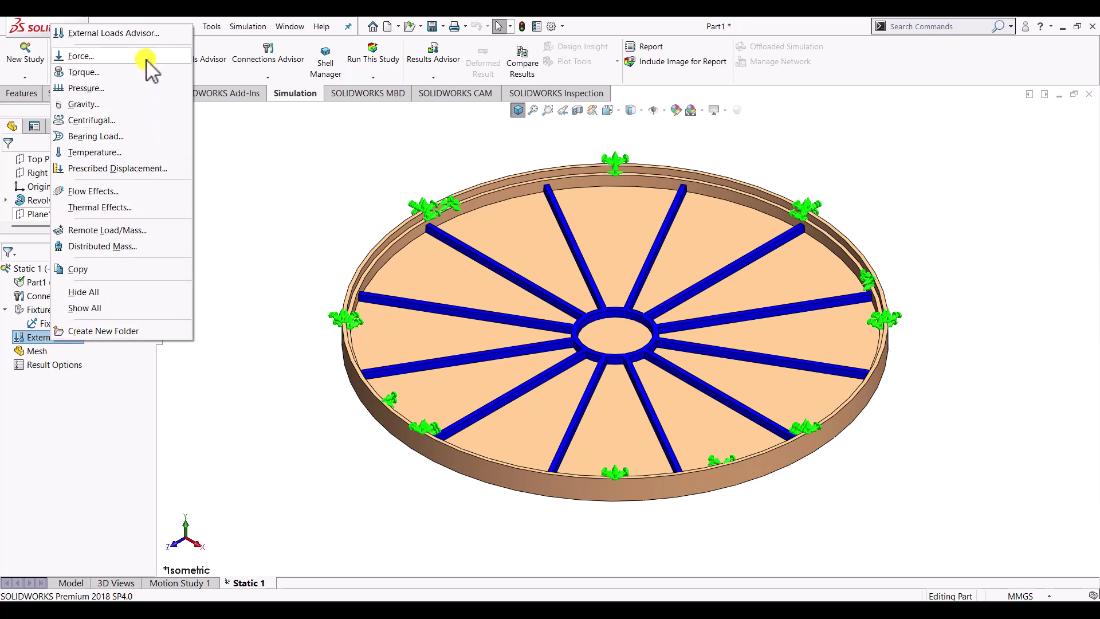
pyautogui.click(81, 56)
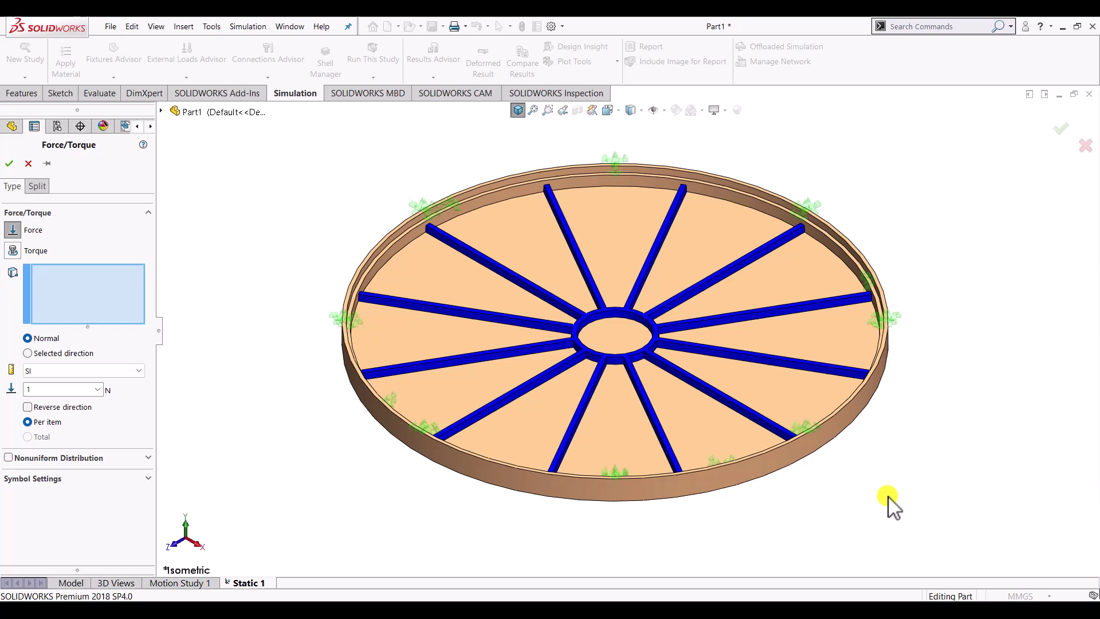
pyautogui.moveTo(887, 497); pyautogui.dragTo(889, 363, button='middle')
pyautogui.click(613, 343)
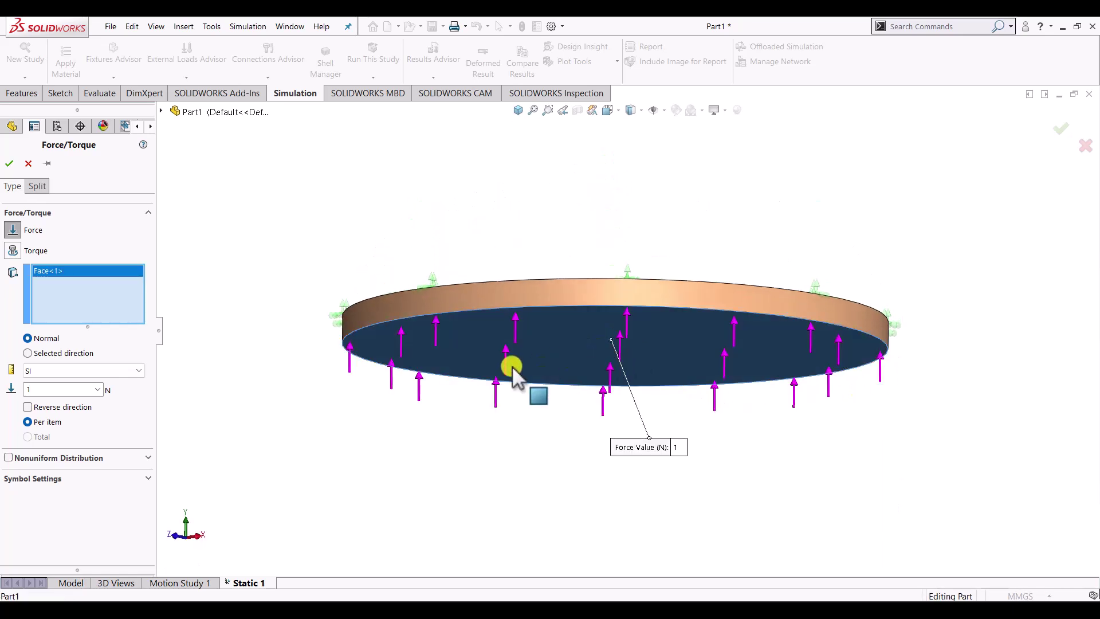
pyautogui.doubleClick(62, 389)
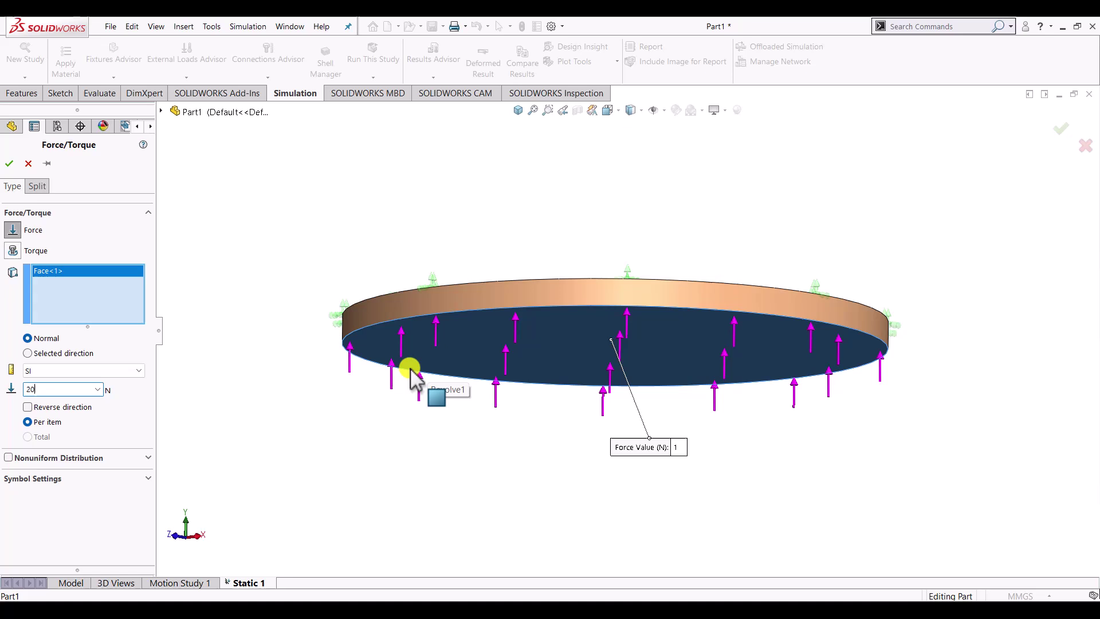
pyautogui.click(10, 163)
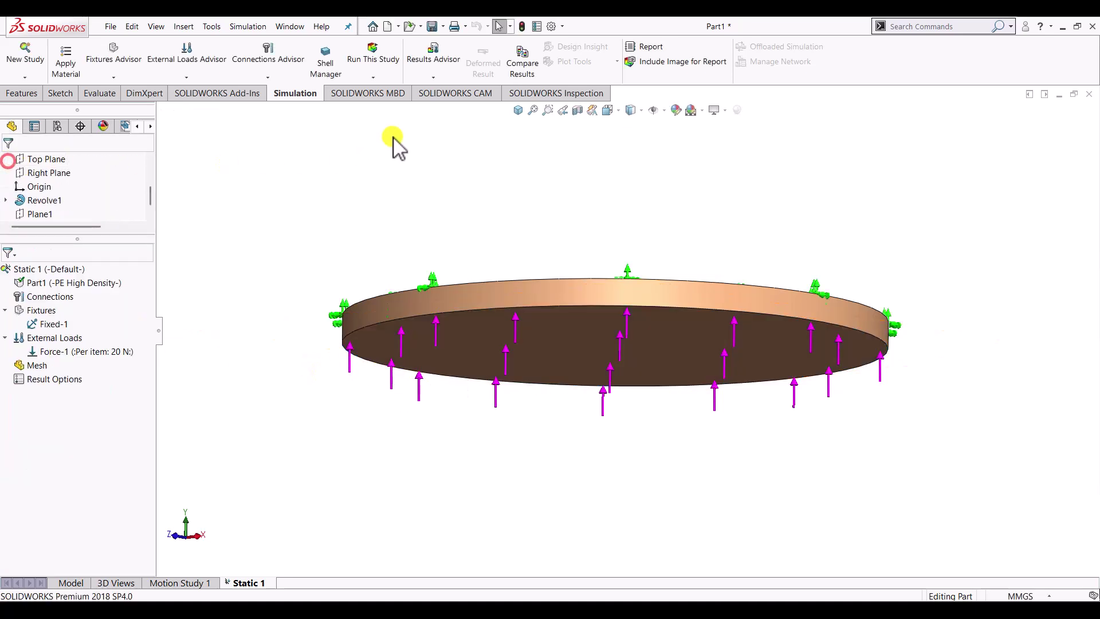
pyautogui.click(517, 110)
pyautogui.scroll(-3, 643, 324)
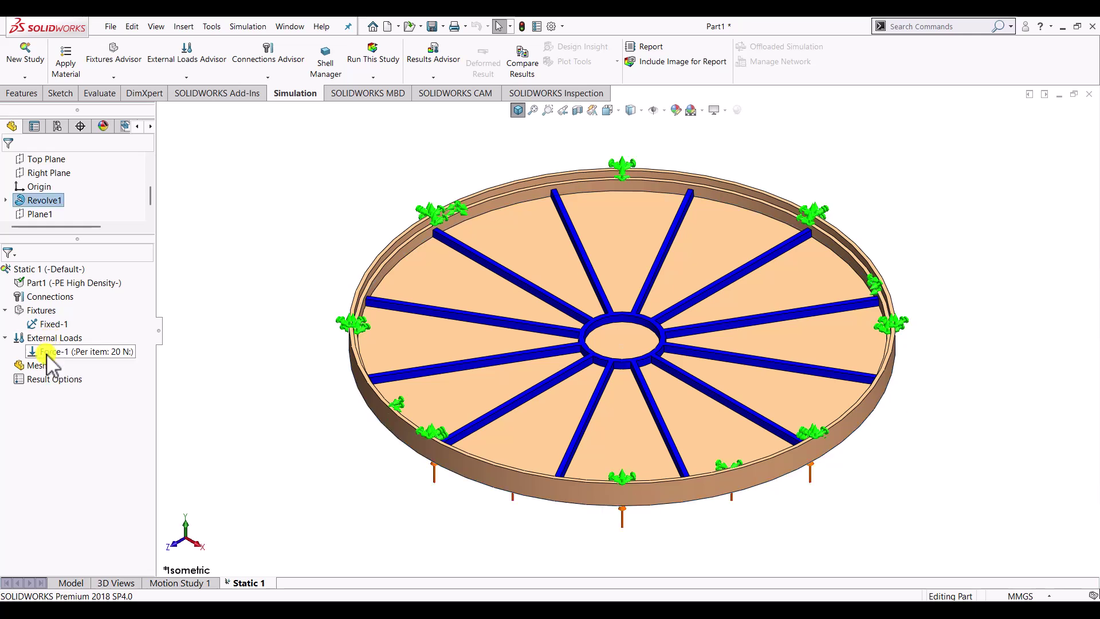
# Generate a Standard solid mesh over the whole disc from Create Mesh.
pyautogui.rightClick(36, 366)
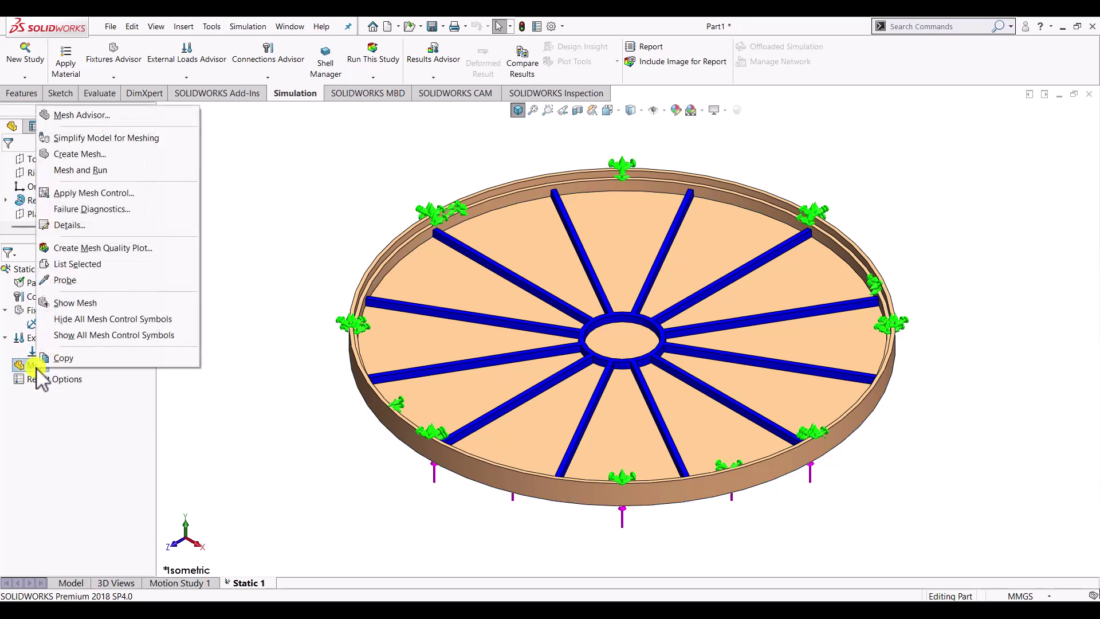
pyautogui.click(80, 154)
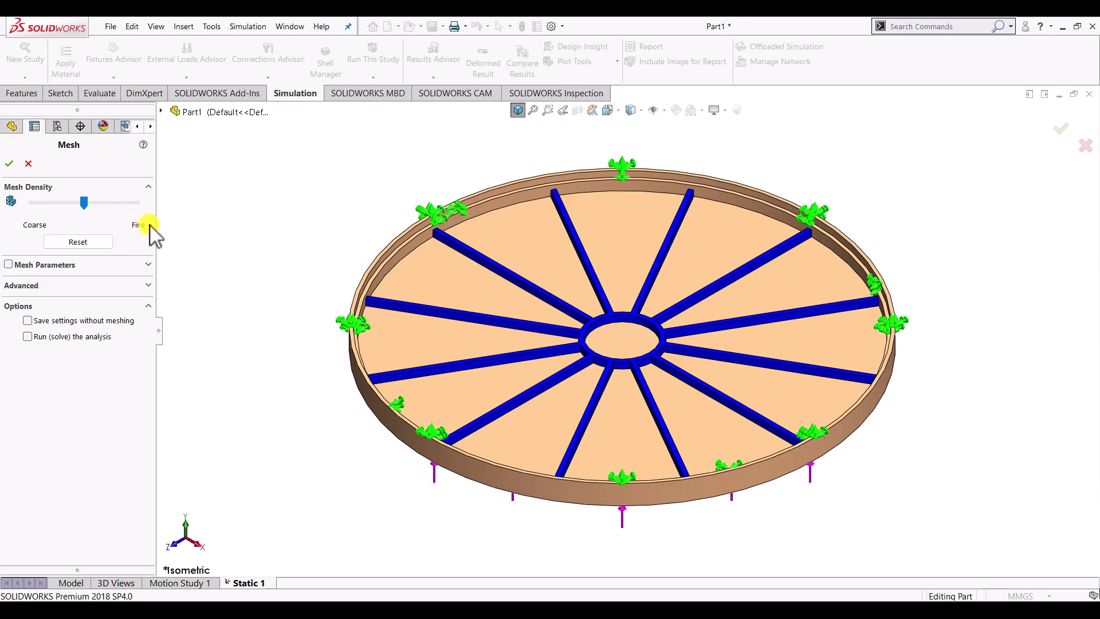
pyautogui.click(7, 265)
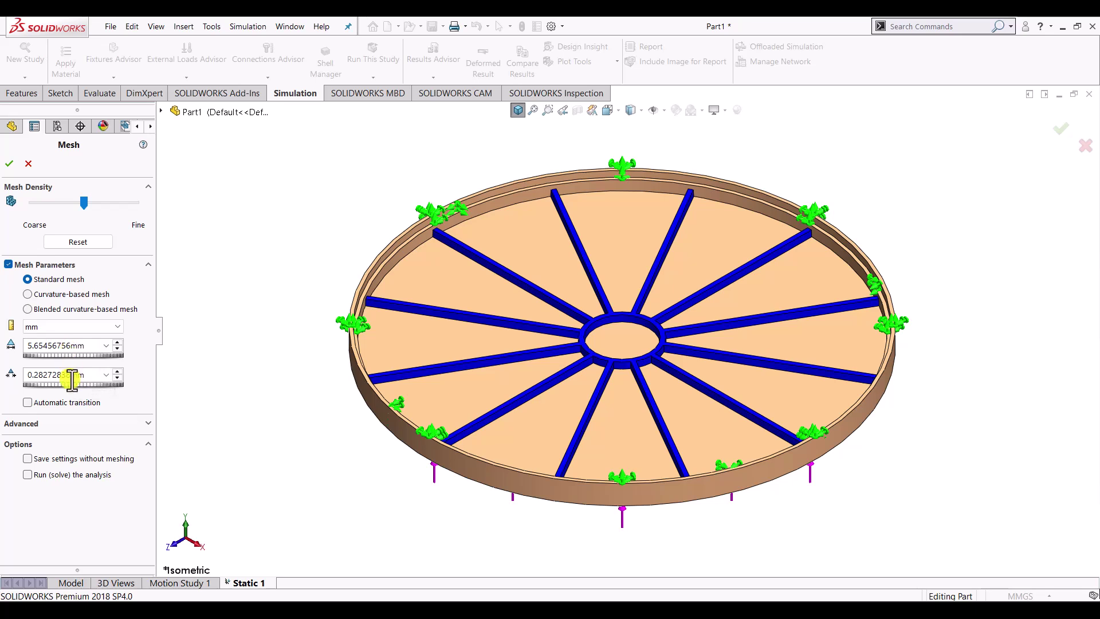
pyautogui.click(9, 164)
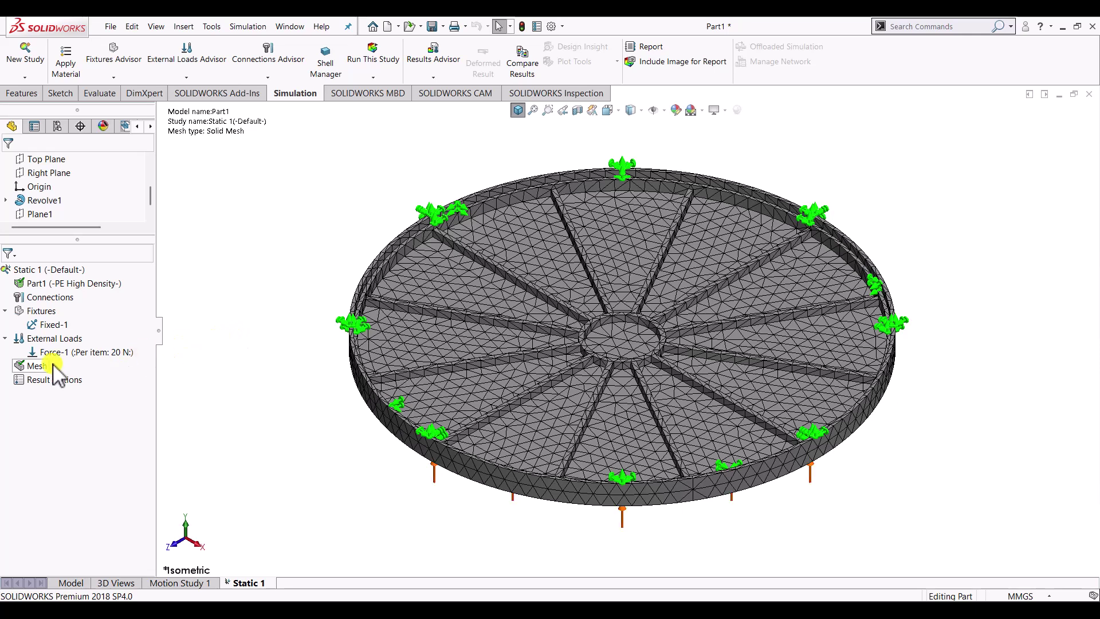
pyautogui.rightClick(42, 382)
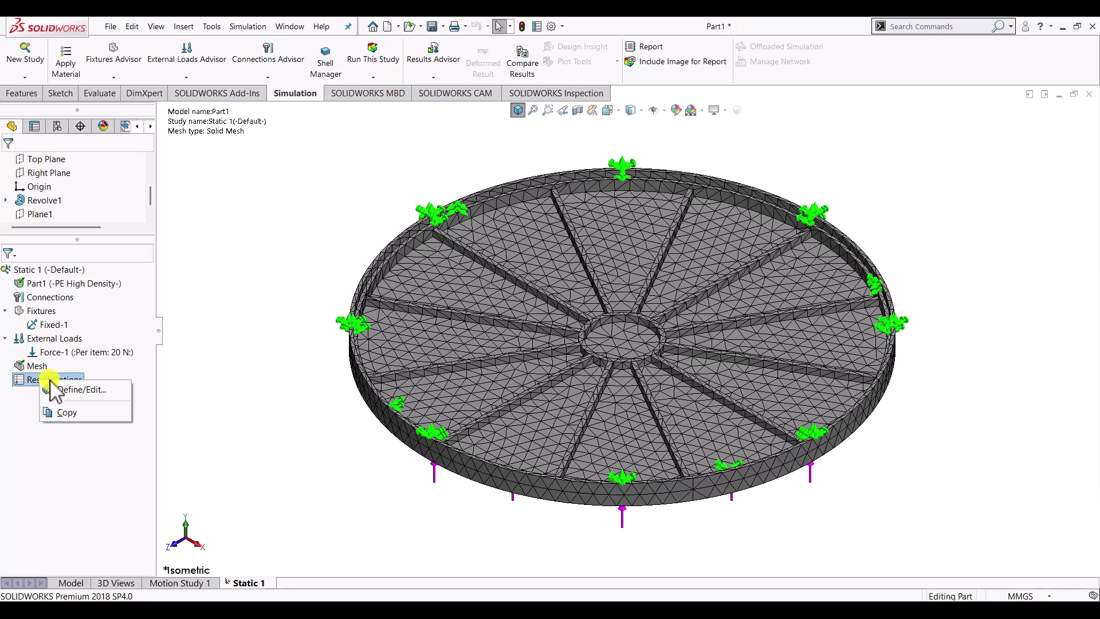
pyautogui.click(74, 394)
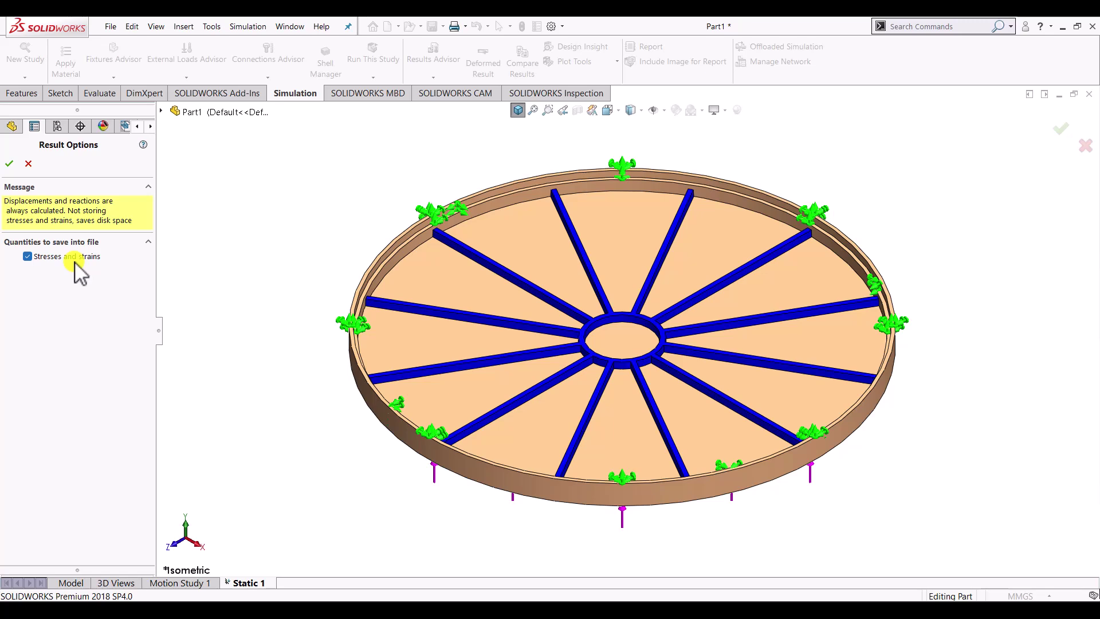
pyautogui.click(7, 164)
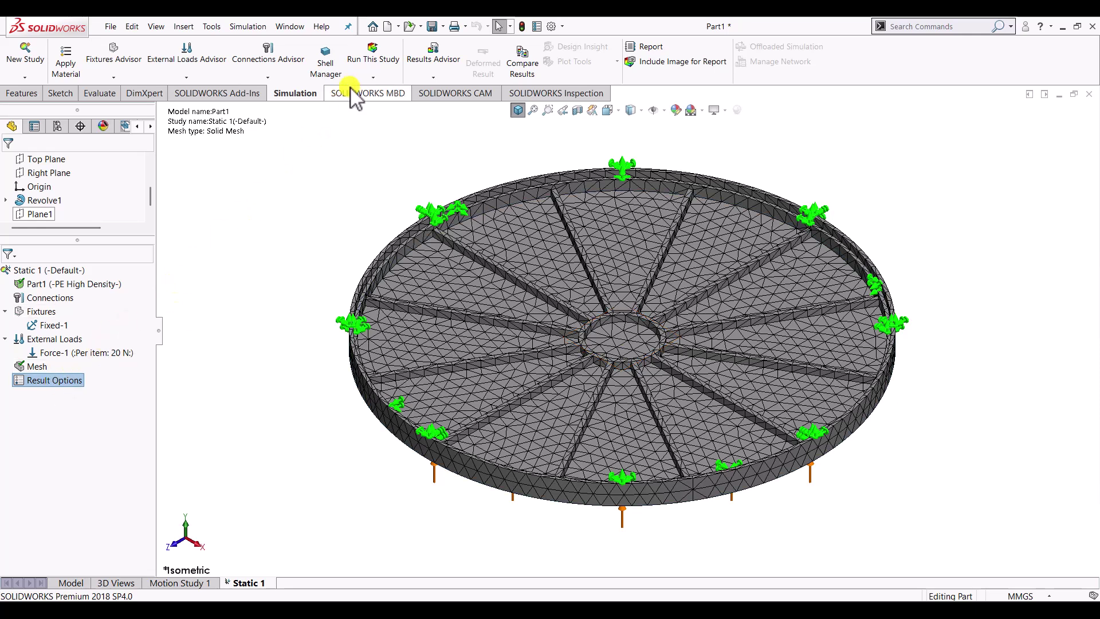
# Run Static 1 and display Displacement1, peaking at 0.5196 mm at the hub.
pyautogui.click(373, 57)
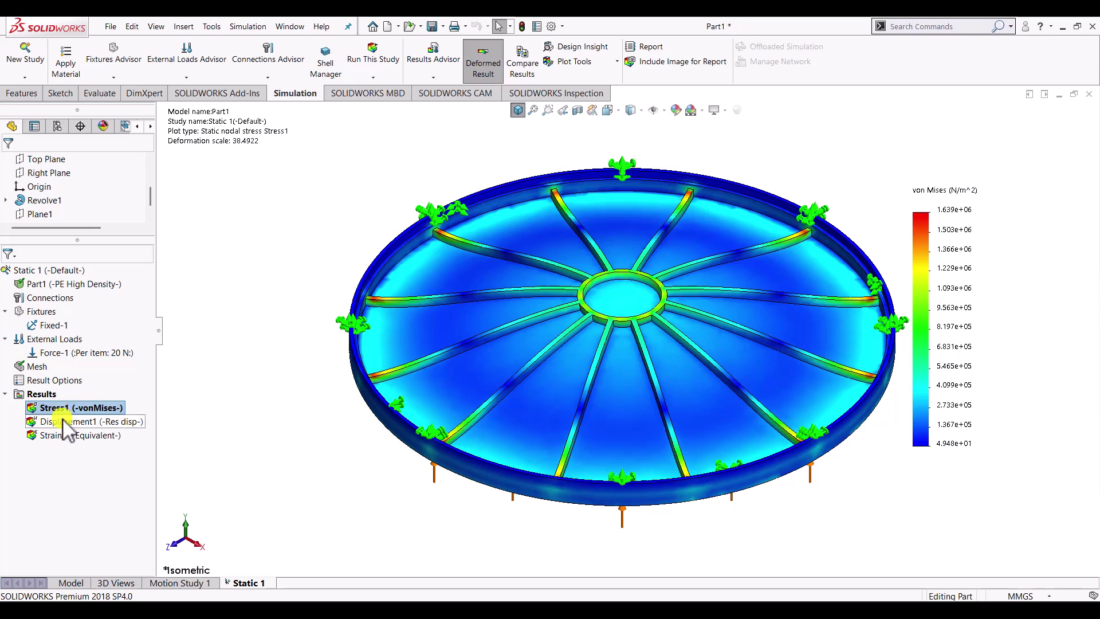
pyautogui.doubleClick(64, 421)
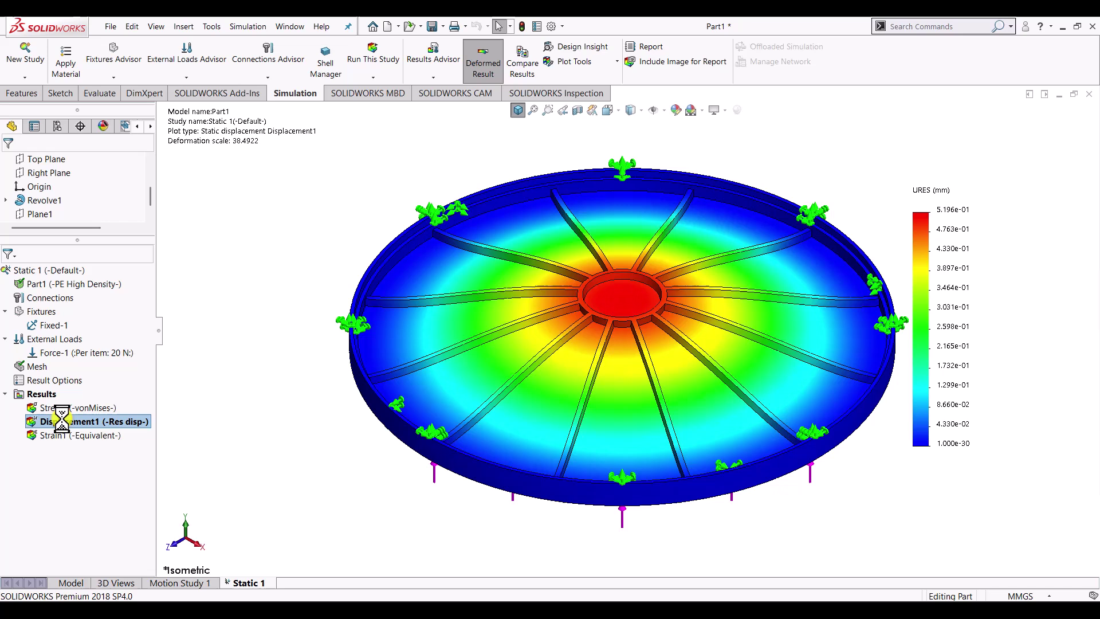